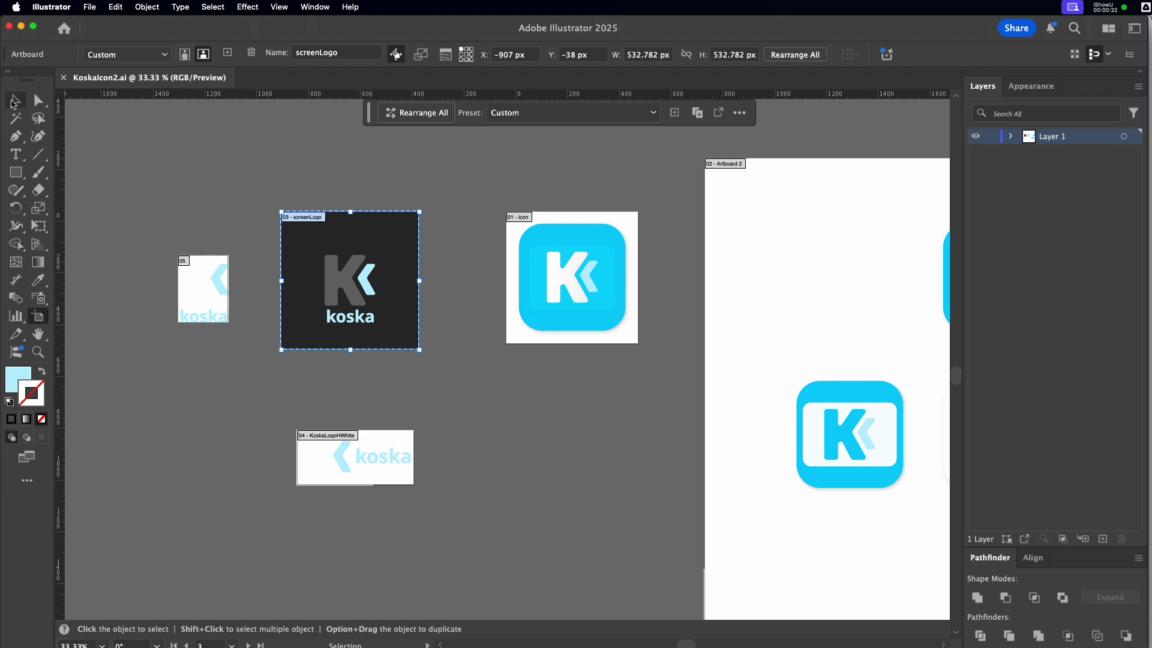
Examine the logo groups and lettering on the screenLogo, icon, Artboard 2 and KoskaLogoHWhite artboards
left_click(13, 102)
left_click(367, 291)
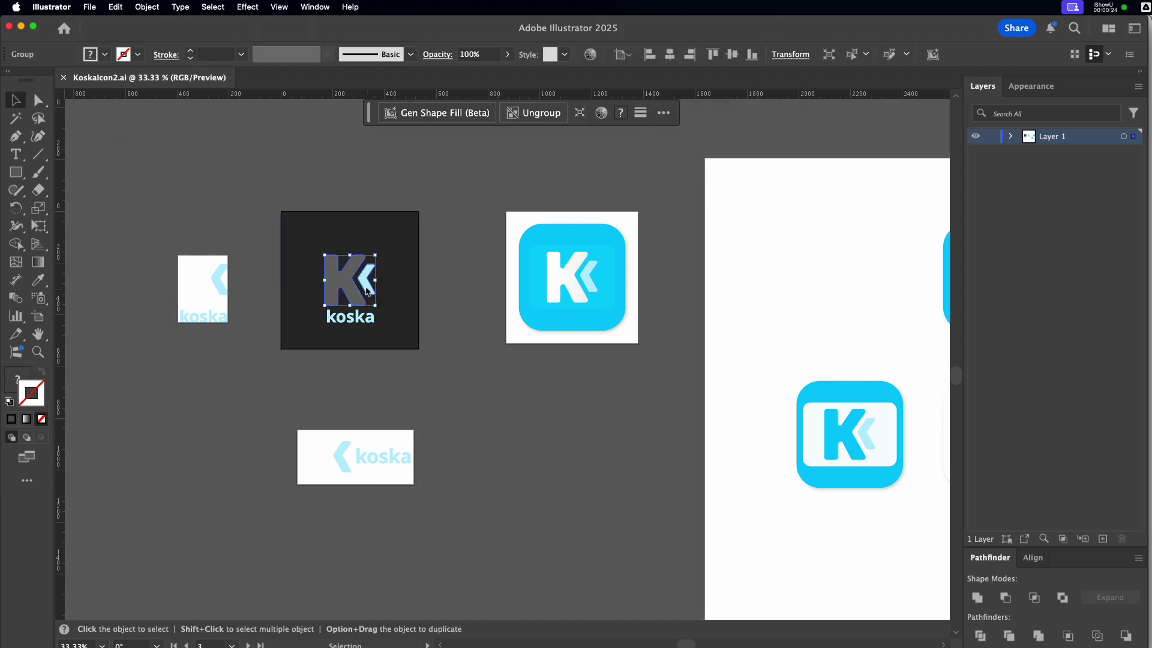
left_click(367, 321)
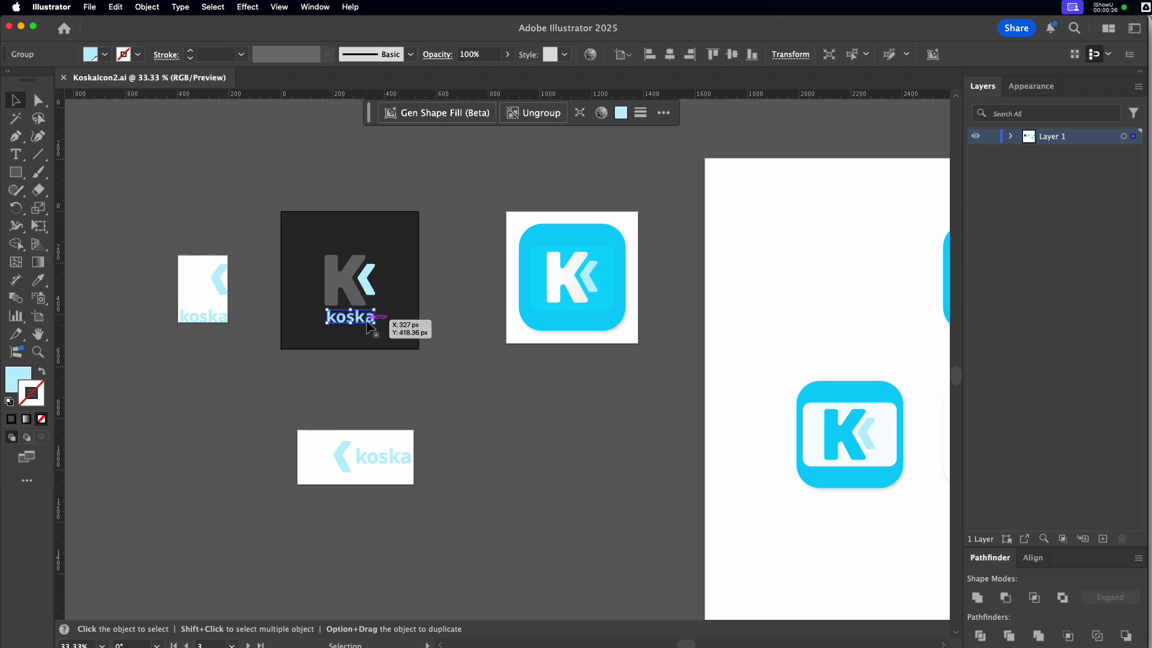
left_click(569, 279)
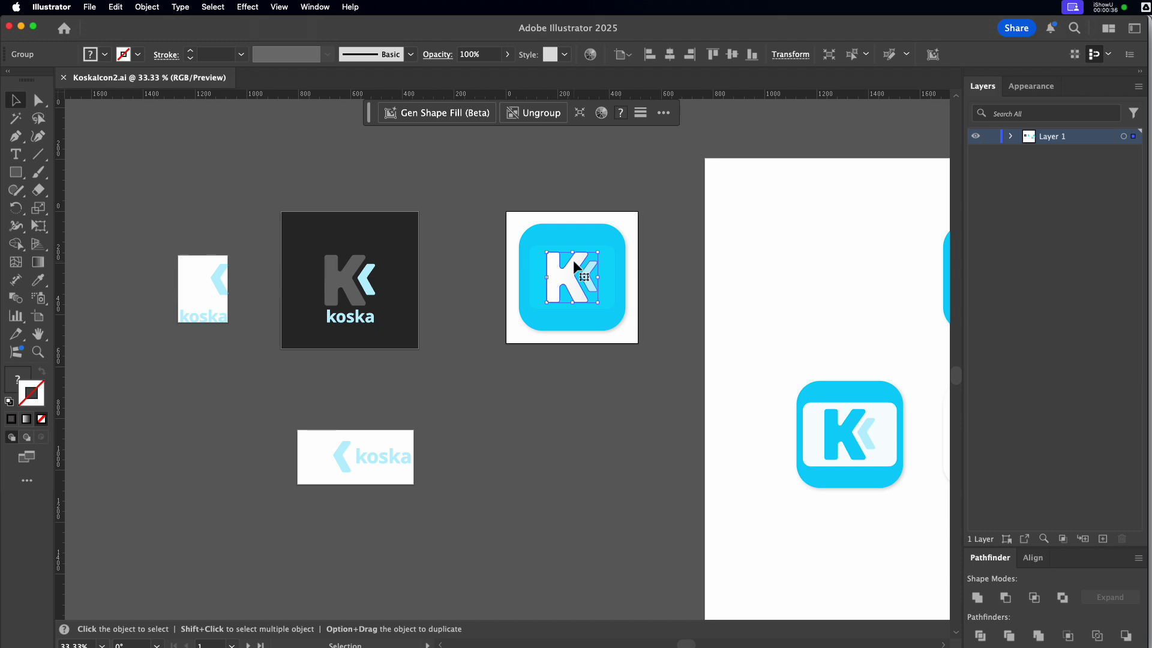
scroll(575, 266, "right", 10)
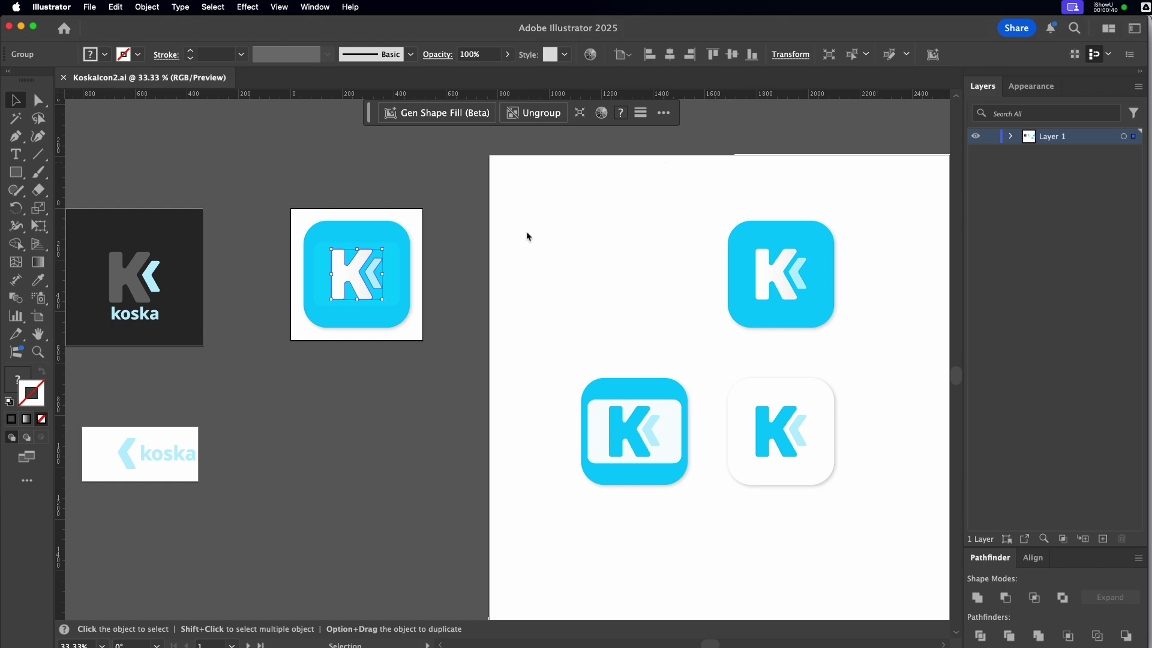
scroll(732, 282, "right", 3)
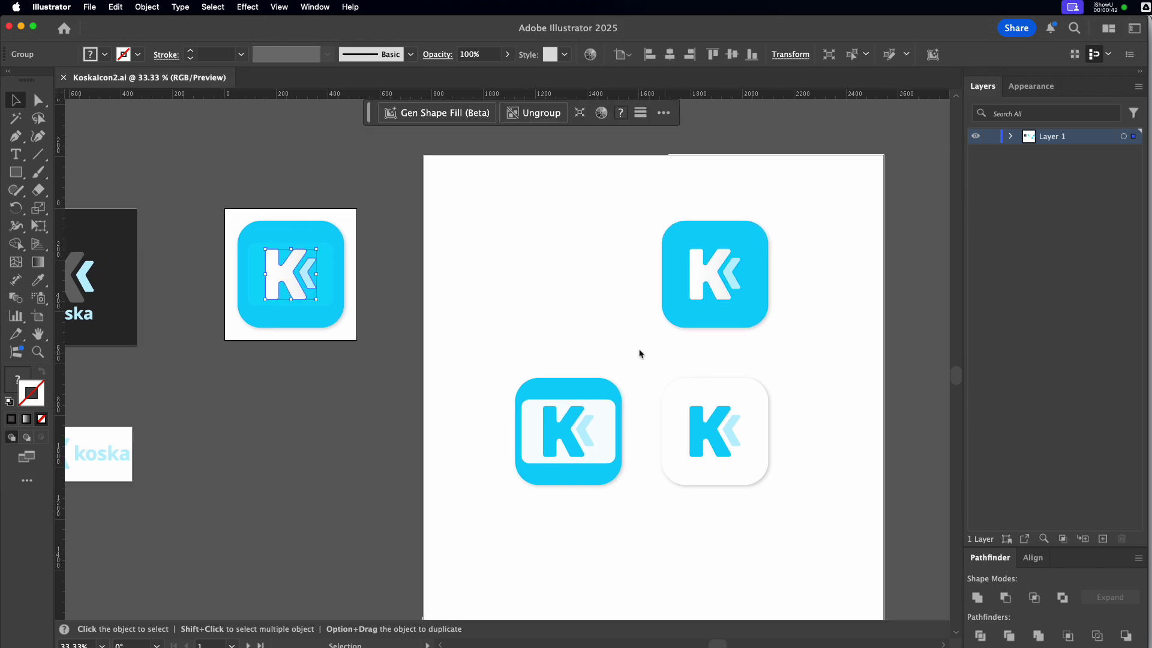
scroll(640, 353, "left", 8)
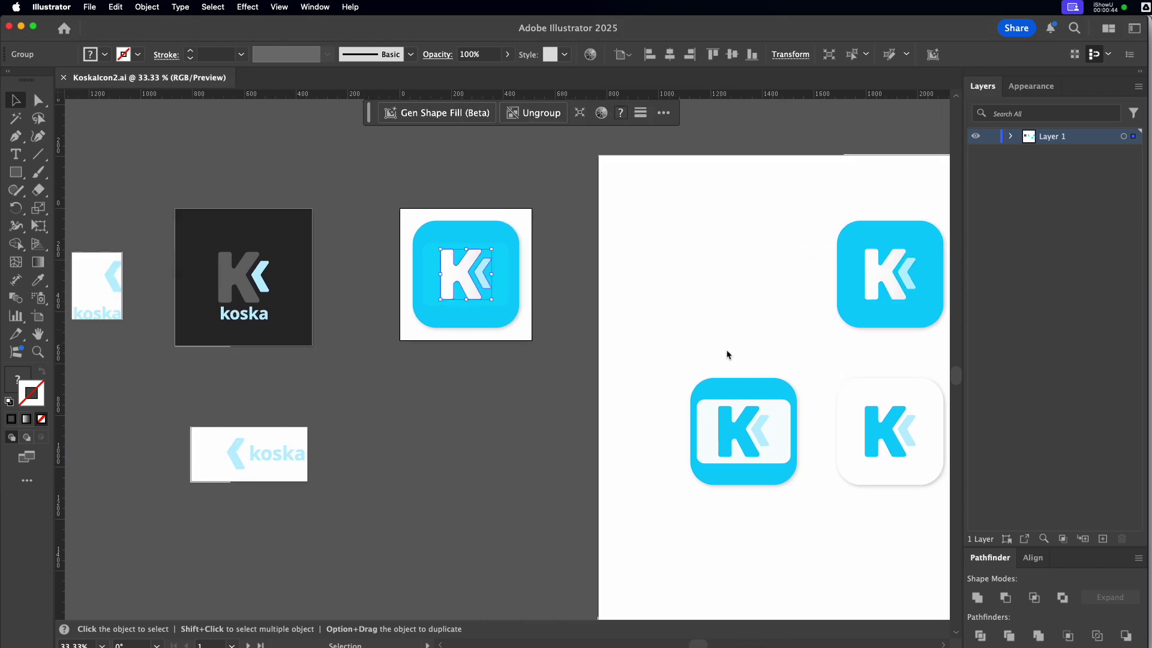
scroll(273, 282, "left", 3)
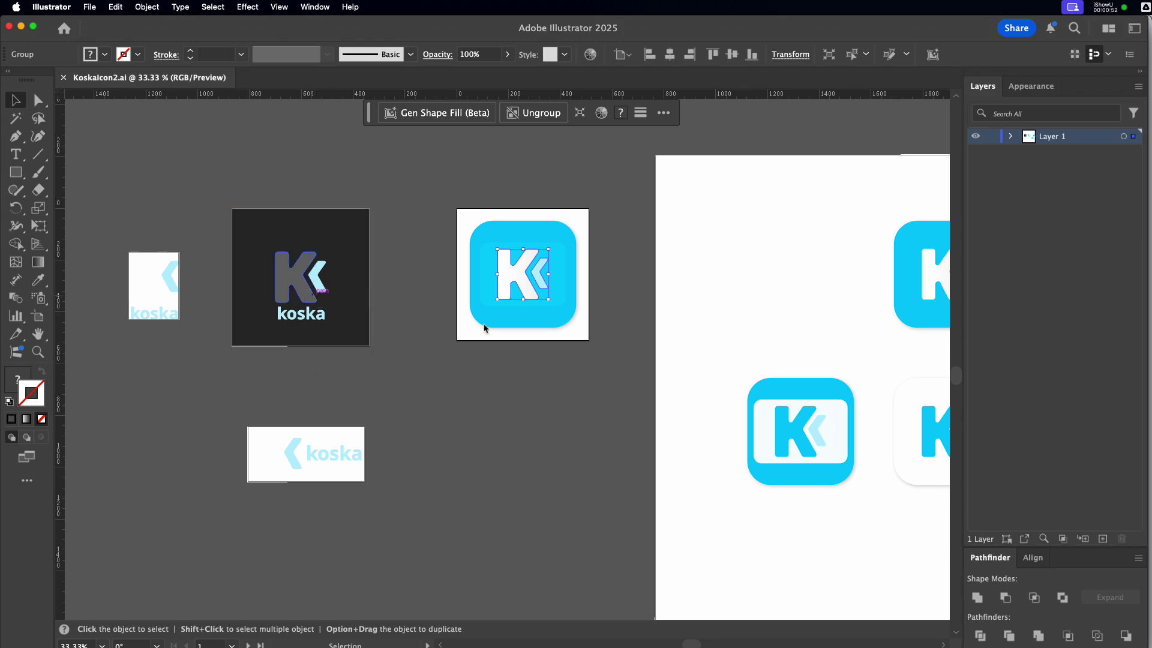
left_click_drag(547, 292, 300, 473)
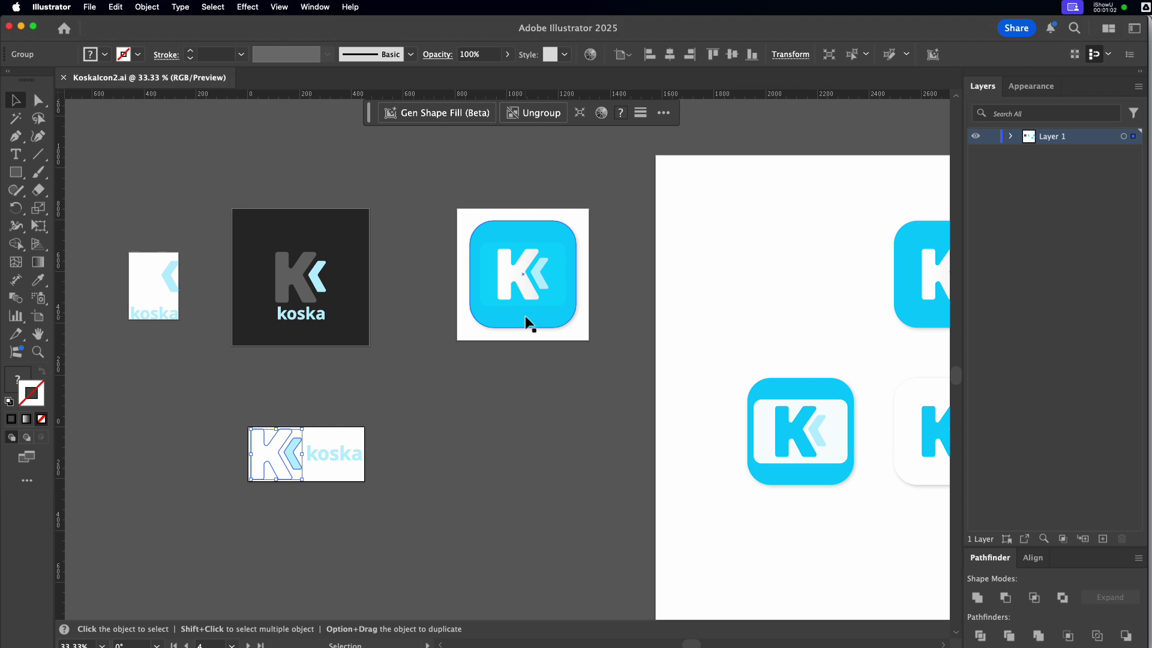
scroll(447, 318, "right", 1)
scroll(314, 180, "left", 3)
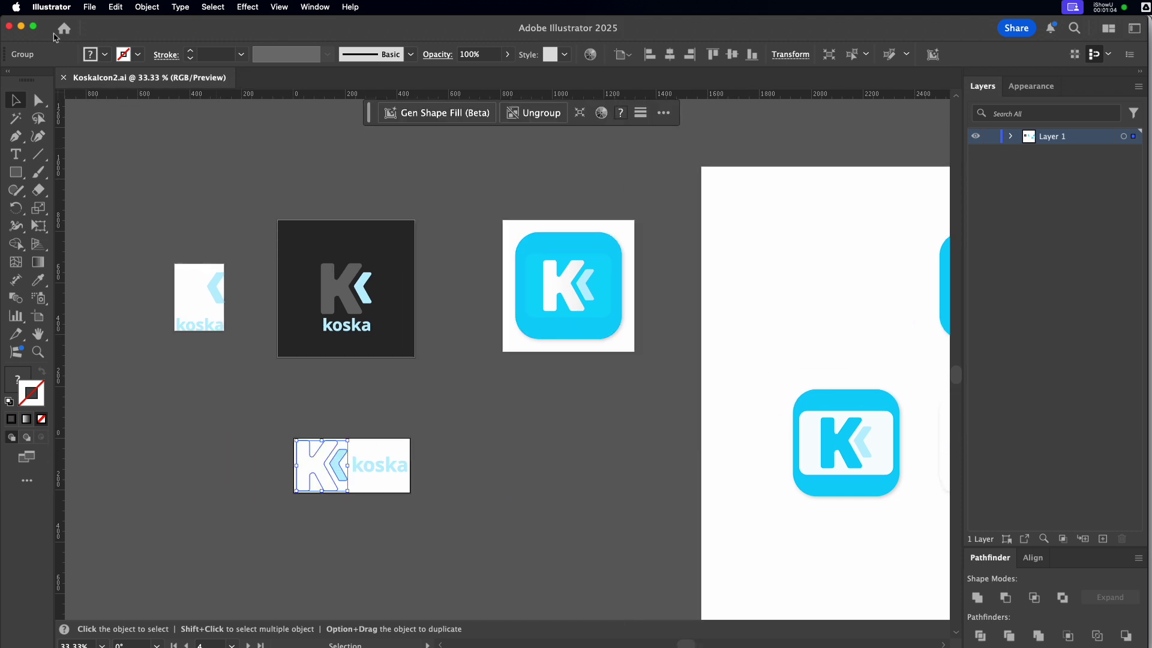
Open Export for Screens for the logo document
left_click(84, 7)
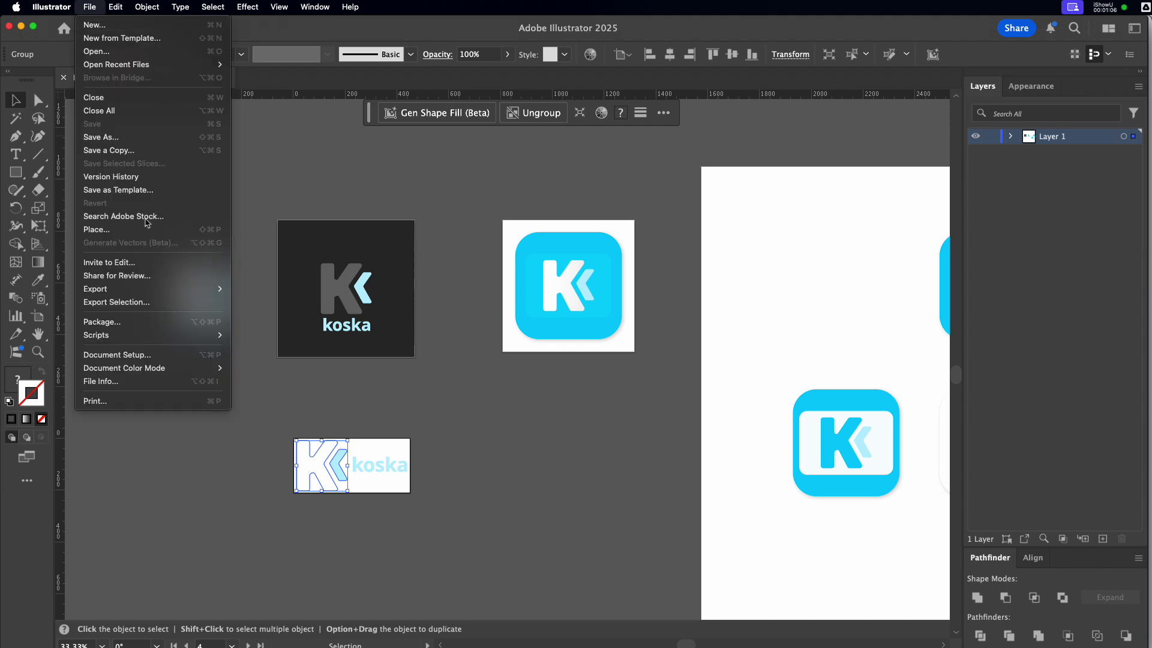
mouse_move(162, 289)
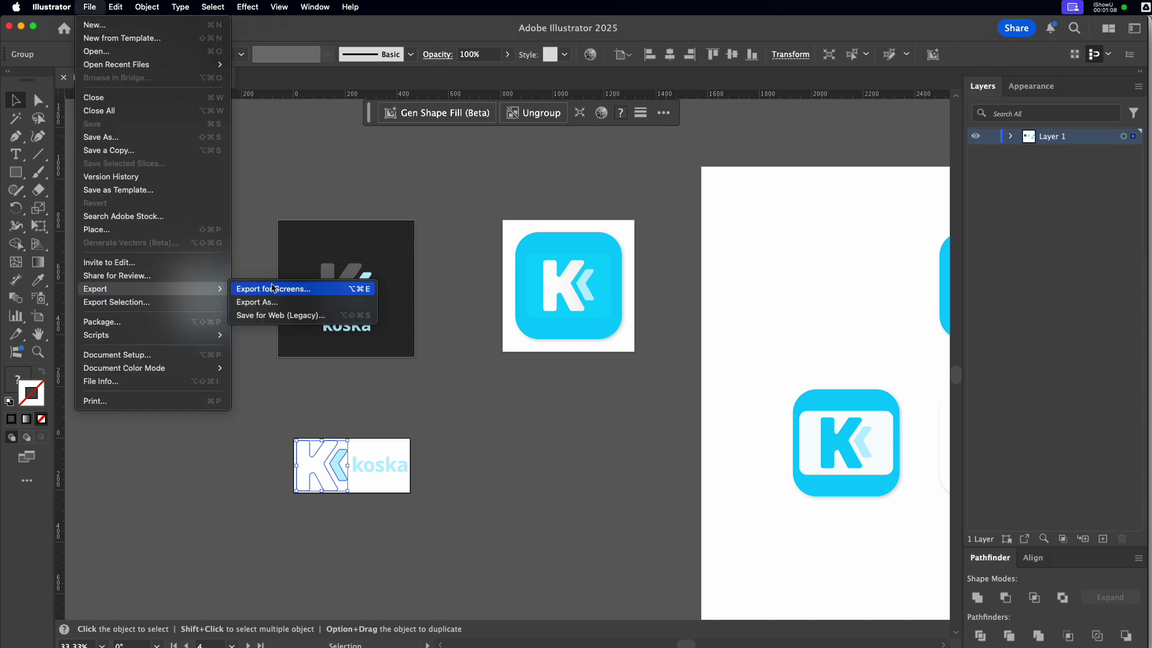
left_click(271, 288)
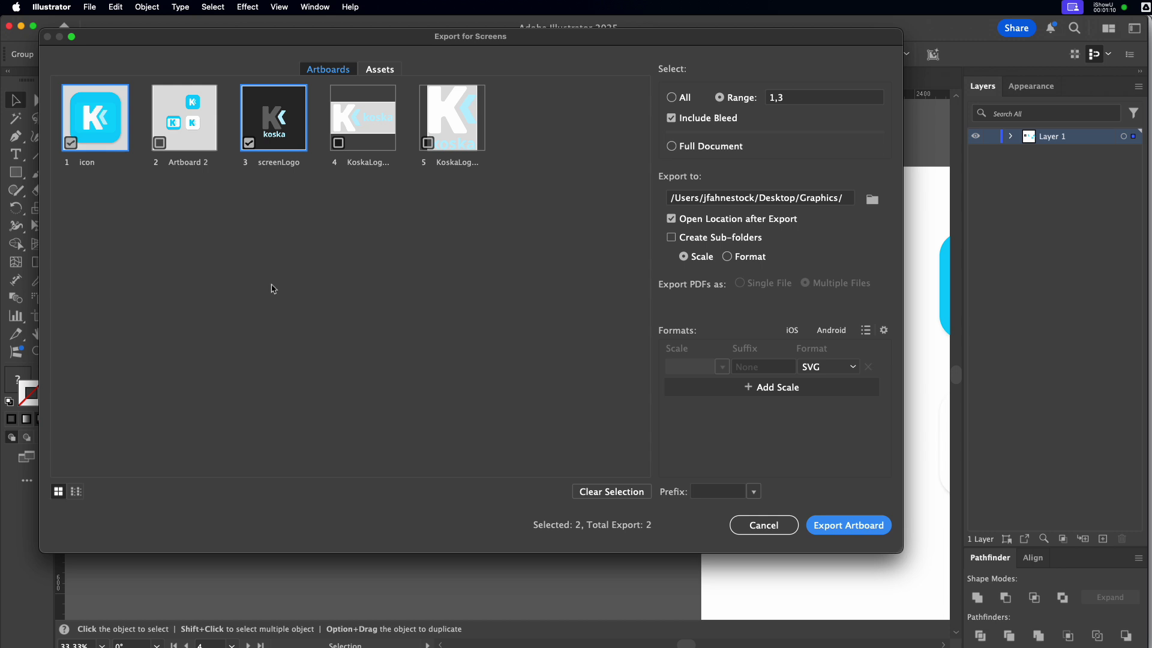
Compare the Assets and Artboards export views and check the screenLogo artboard's name
left_click(372, 69)
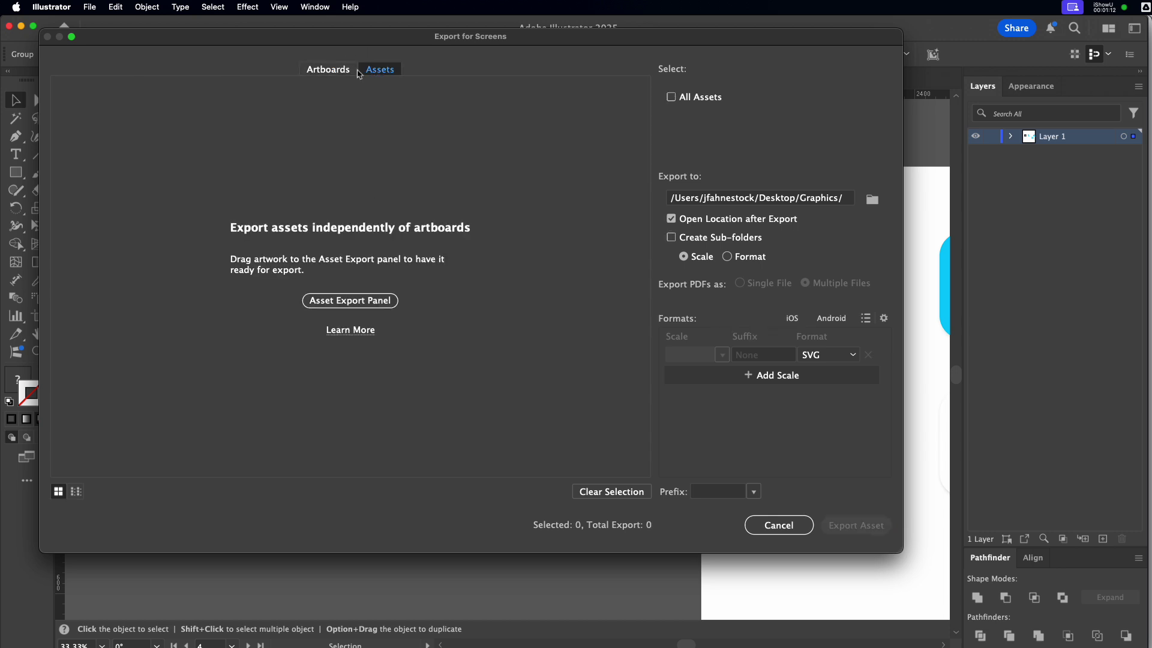
left_click(347, 71)
left_click(380, 69)
left_click(350, 70)
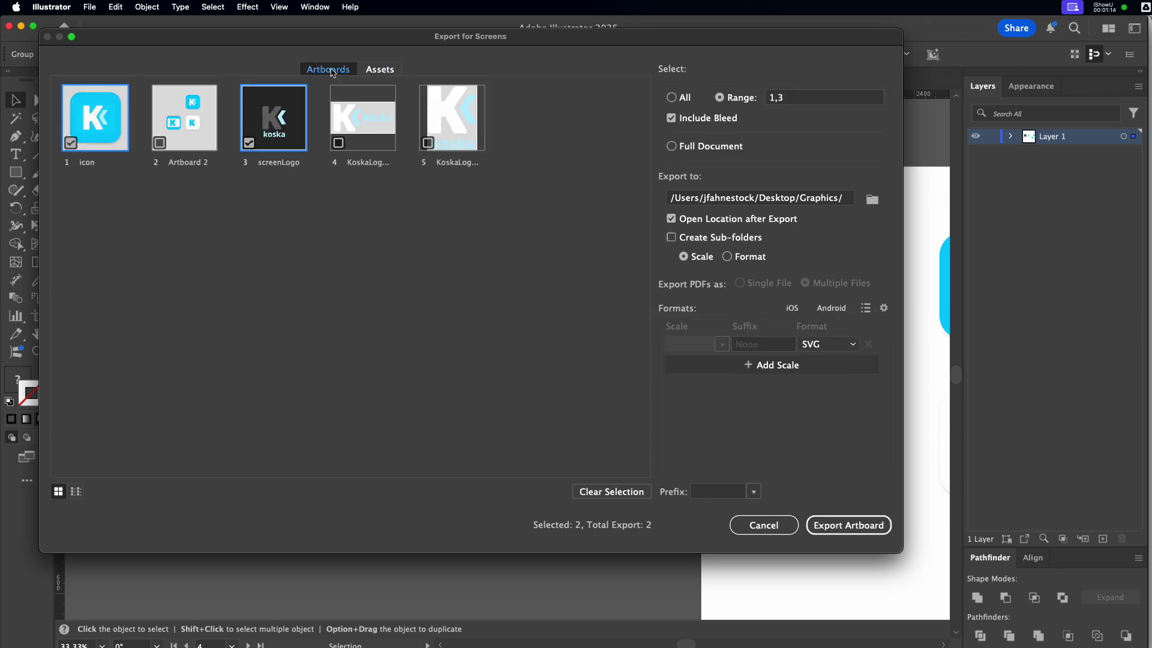
left_click(389, 70)
left_click(341, 71)
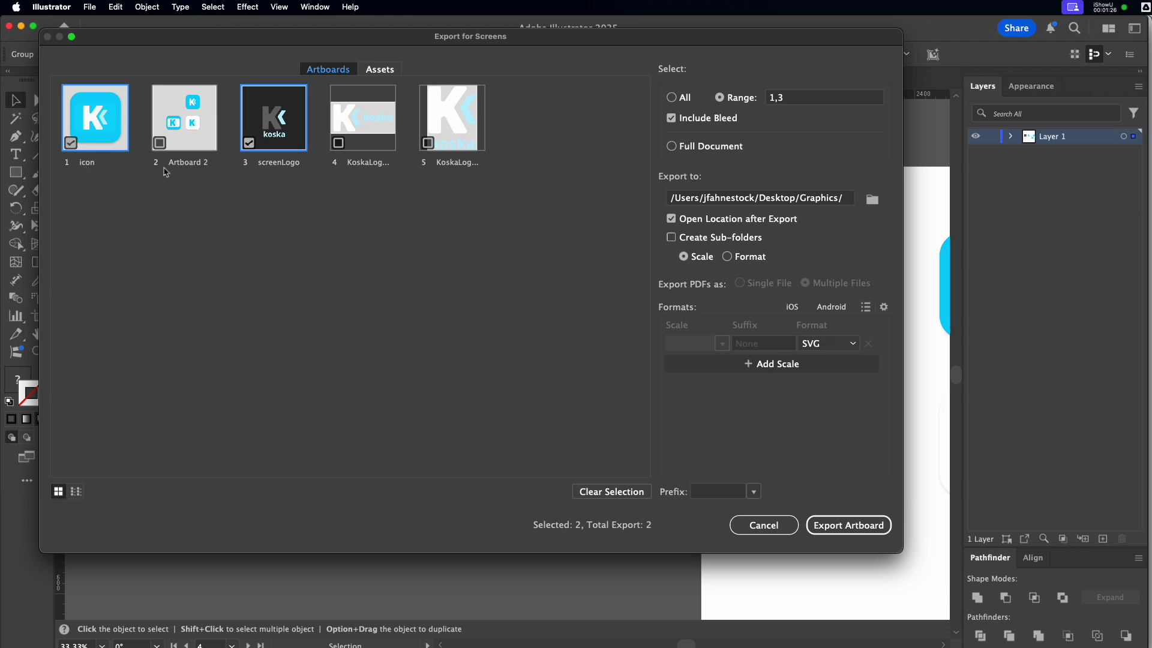
double_click(288, 163)
left_click(295, 202)
Try PNG as the export format, then return it to SVG
left_click(846, 347)
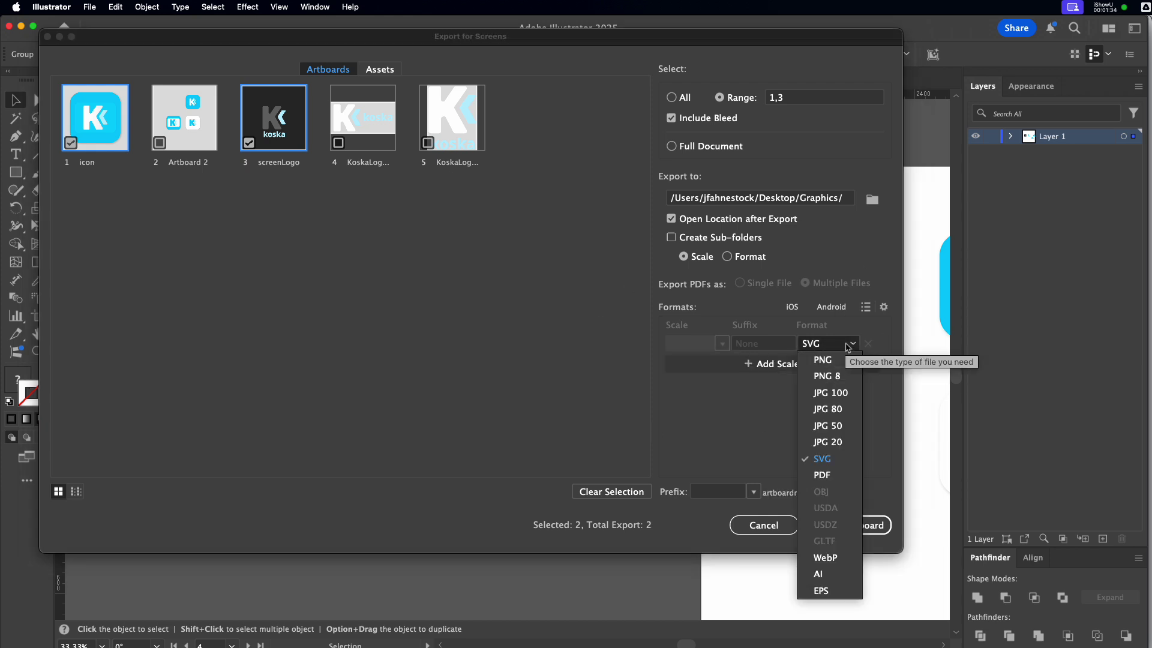
left_click(833, 361)
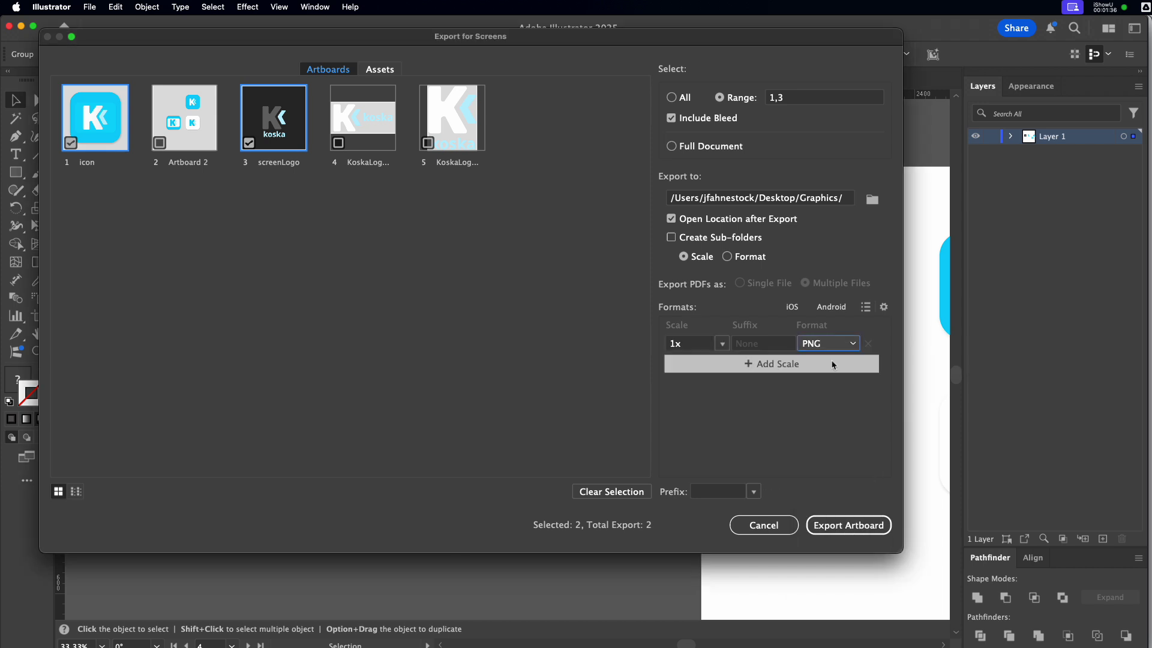
left_click(816, 343)
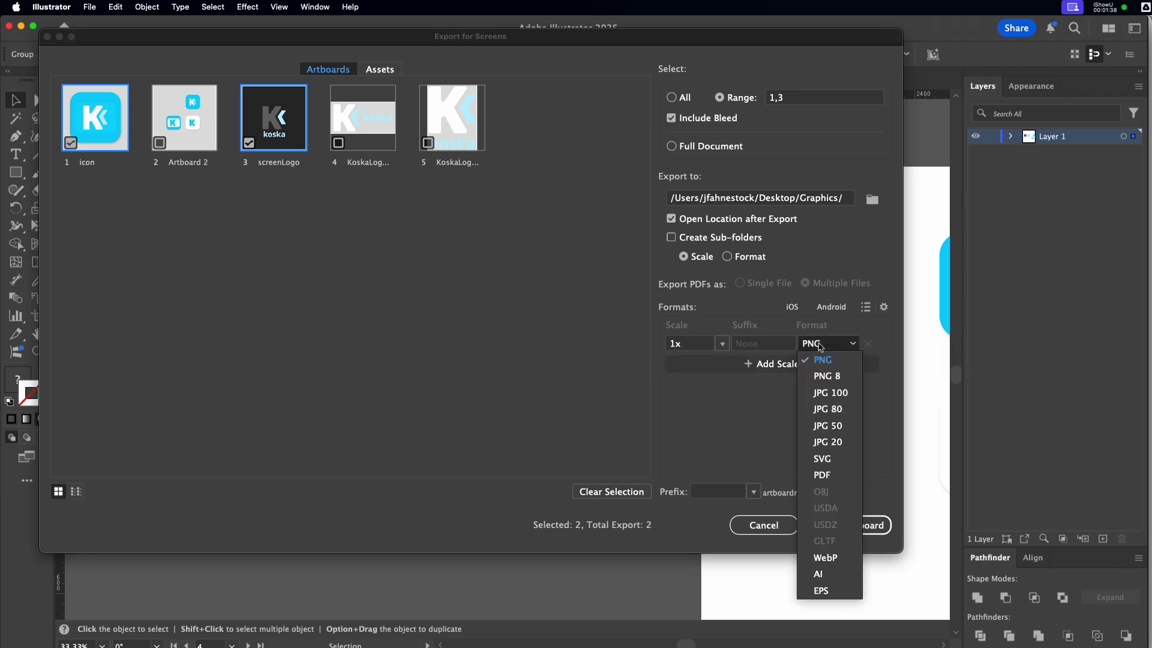
left_click(828, 464)
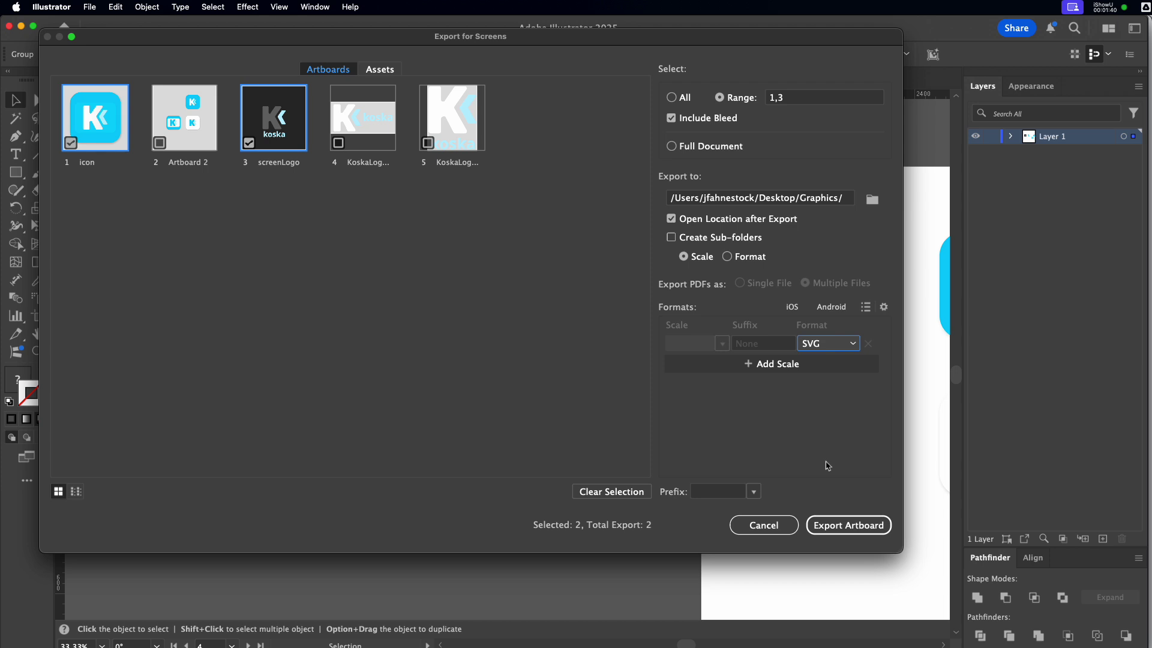
Add a 3x PNG scale to the export formats and remove it again
left_click(852, 344)
left_click(821, 340)
left_click(761, 368)
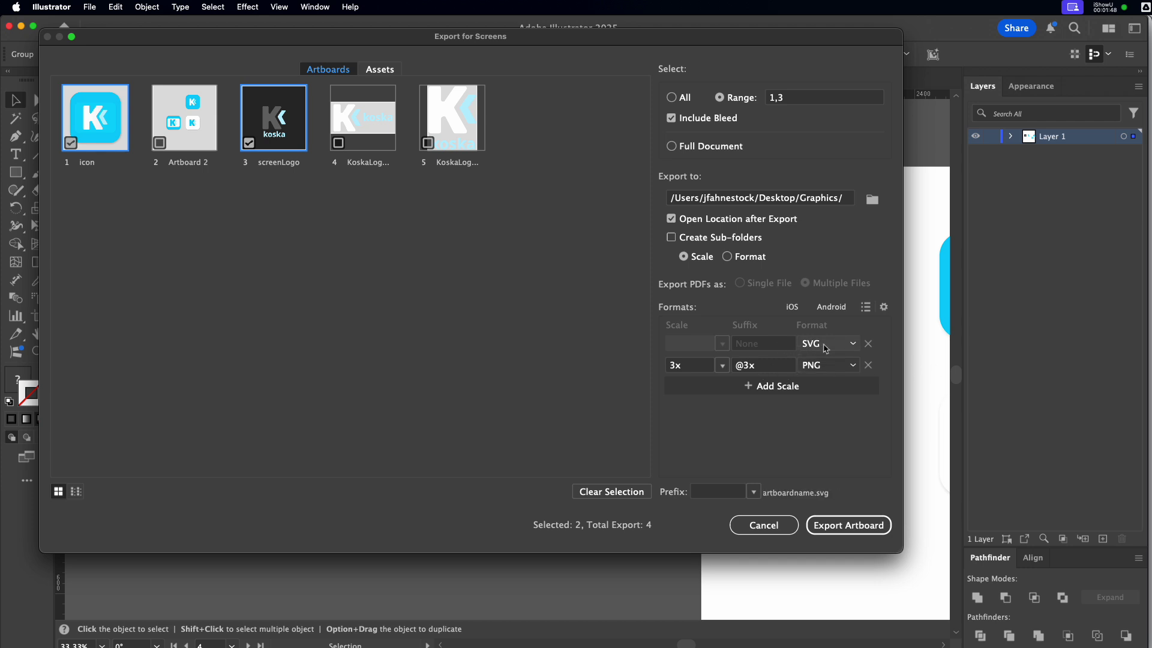
left_click(870, 367)
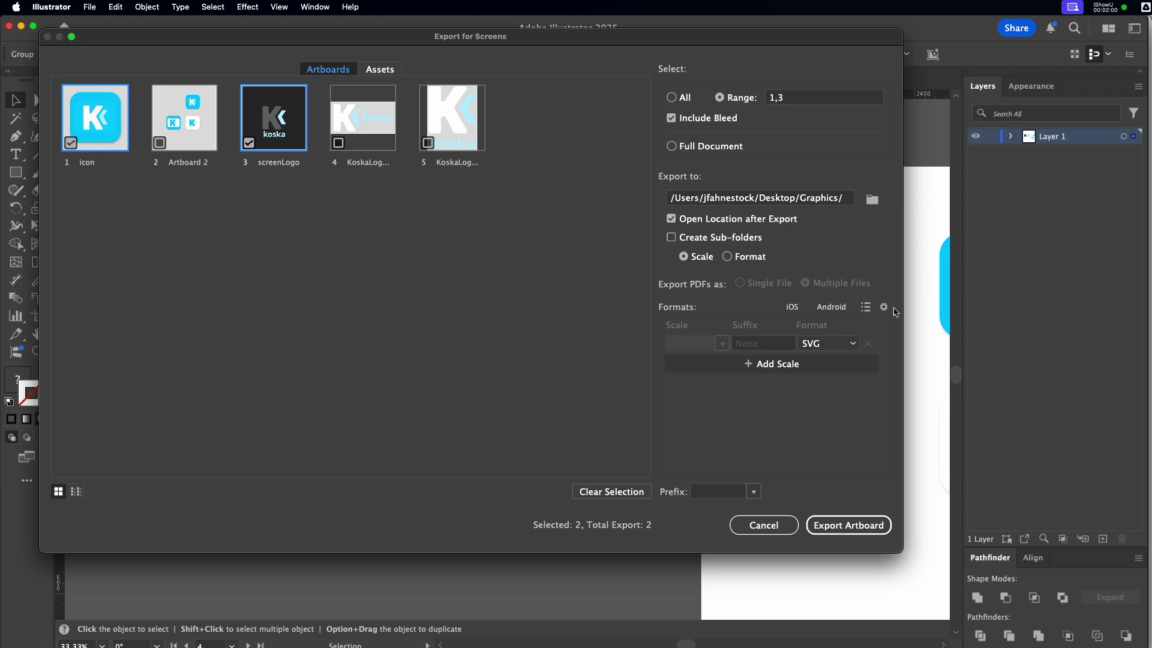
Review the PNG, PNG 8 and JPG options in the export Format Settings without saving any changes
left_click(884, 308)
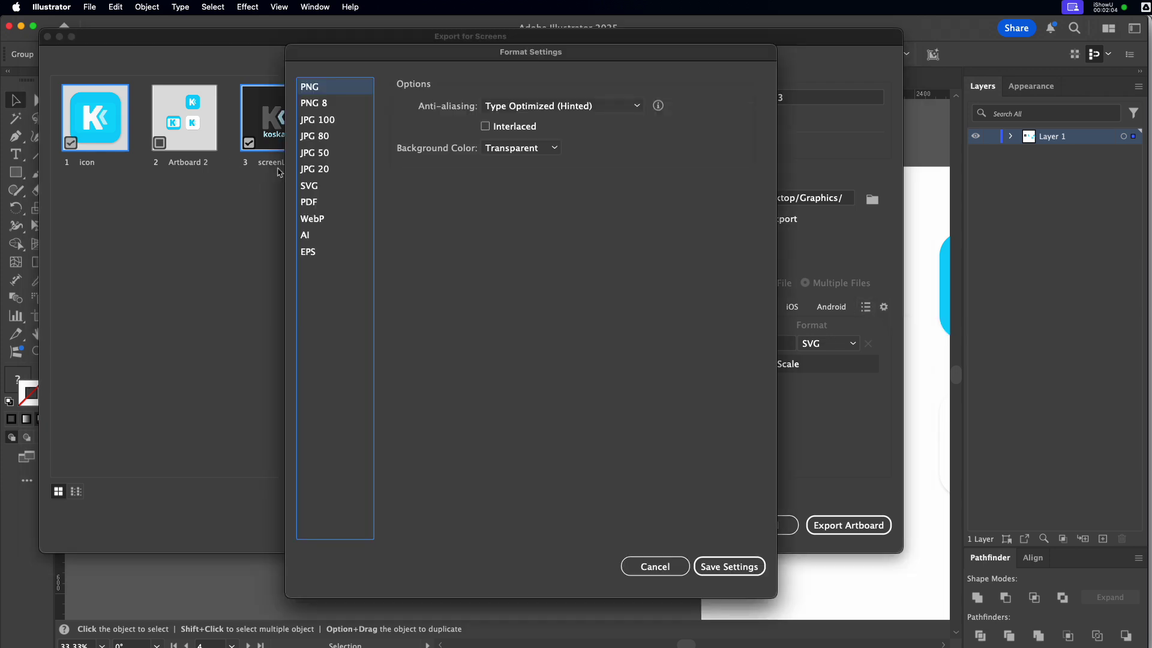
left_click(314, 105)
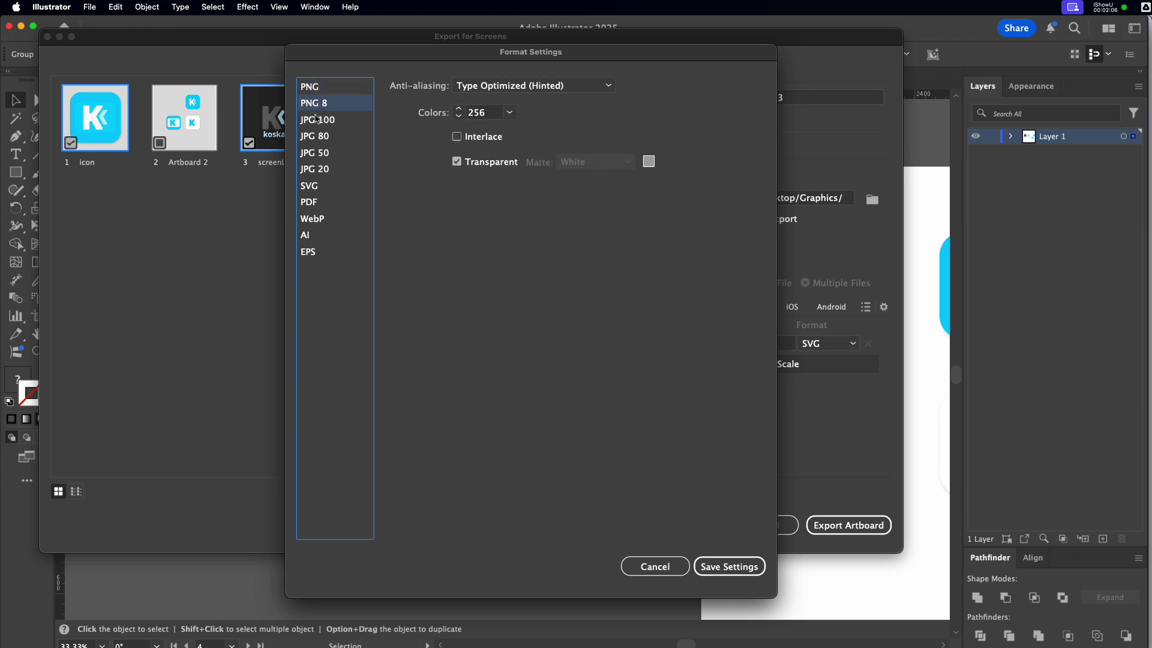
left_click(317, 119)
left_click(320, 136)
left_click(323, 155)
left_click(322, 171)
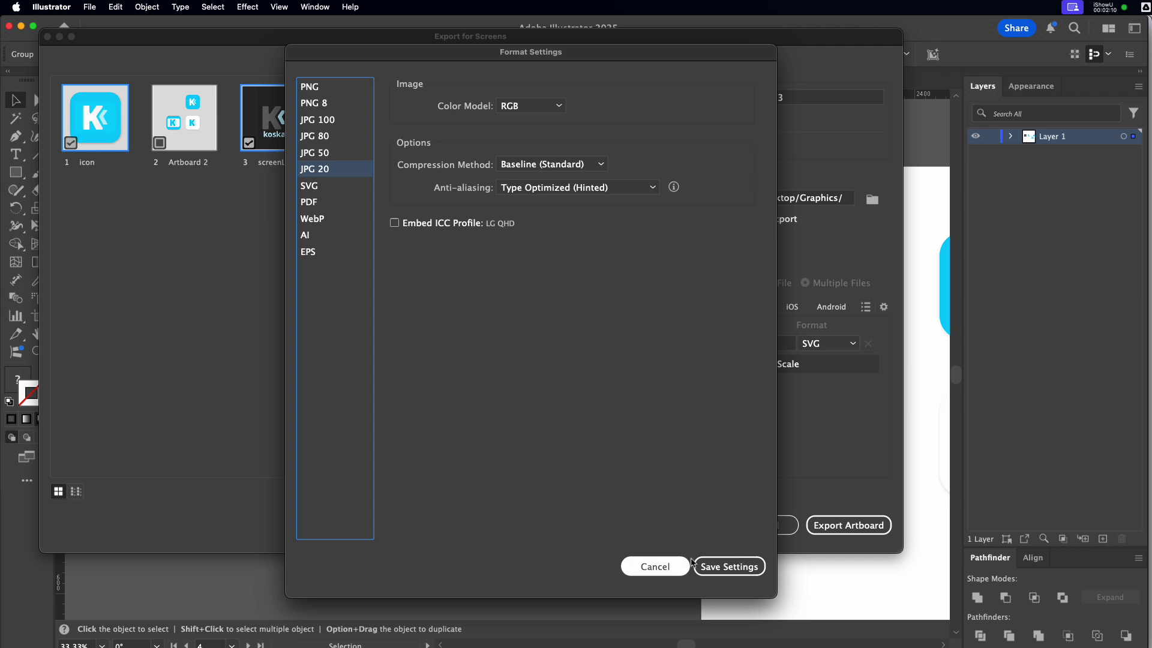
left_click(660, 565)
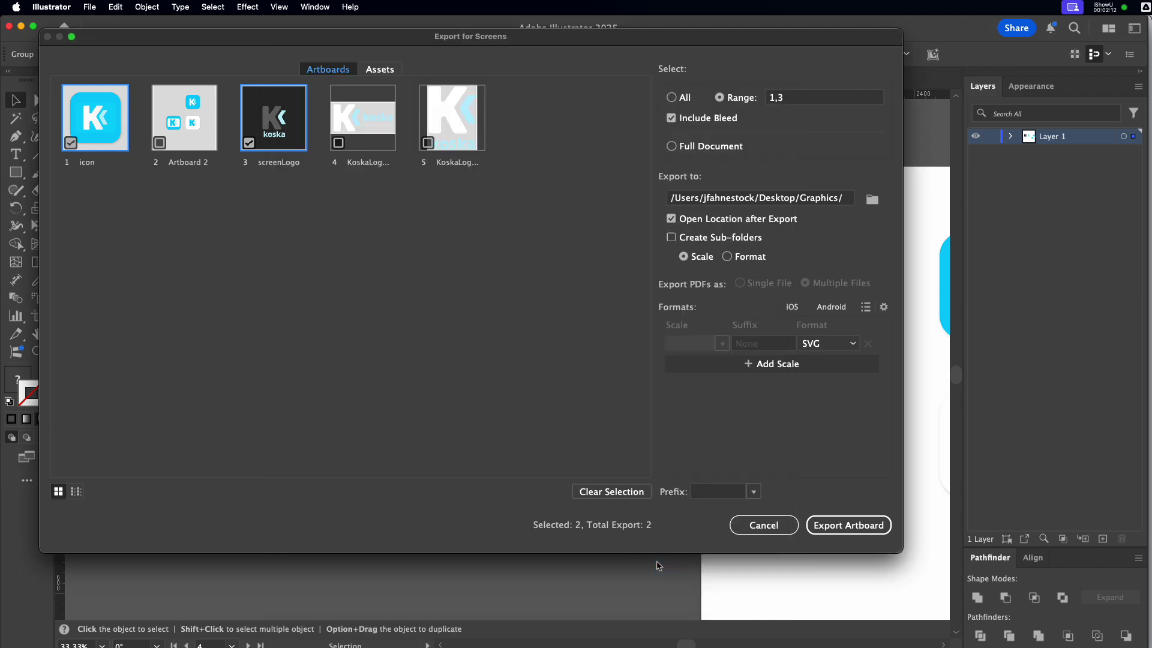
Export the icon and screenLogo artboards as SVG to the Desktop Graphics folder without creating sub-folders
left_click(671, 238)
left_click(672, 238)
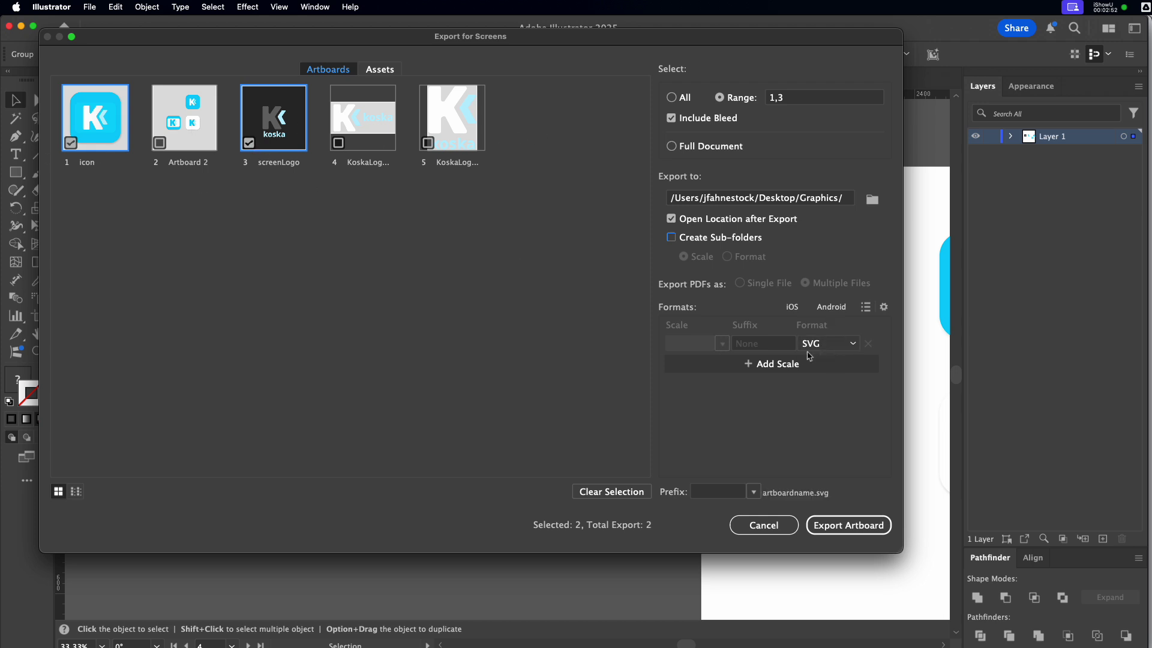
left_click(859, 530)
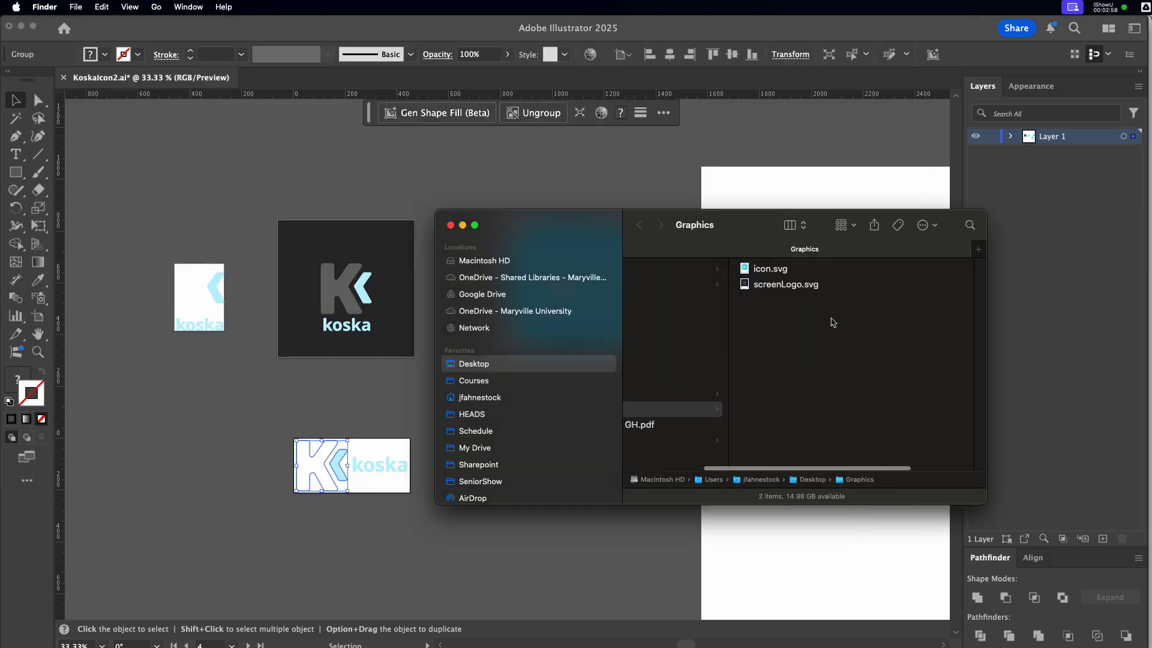
Preview the exported icon.svg and screenLogo.svg files in the Graphics folder
left_click(770, 280)
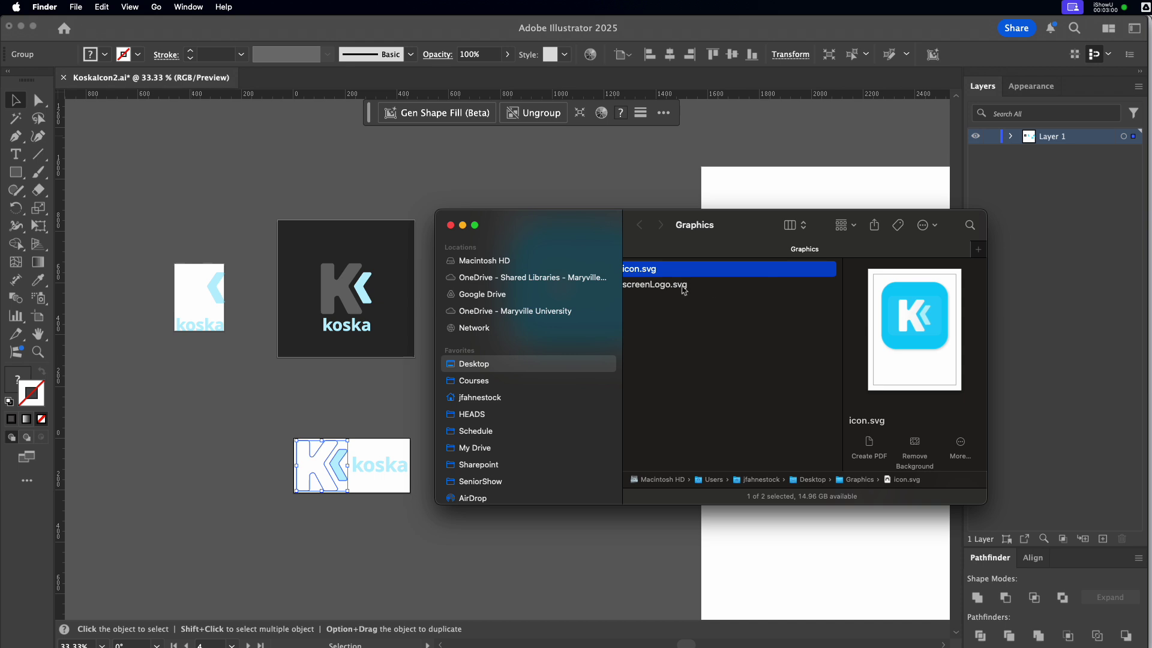
left_click(686, 287)
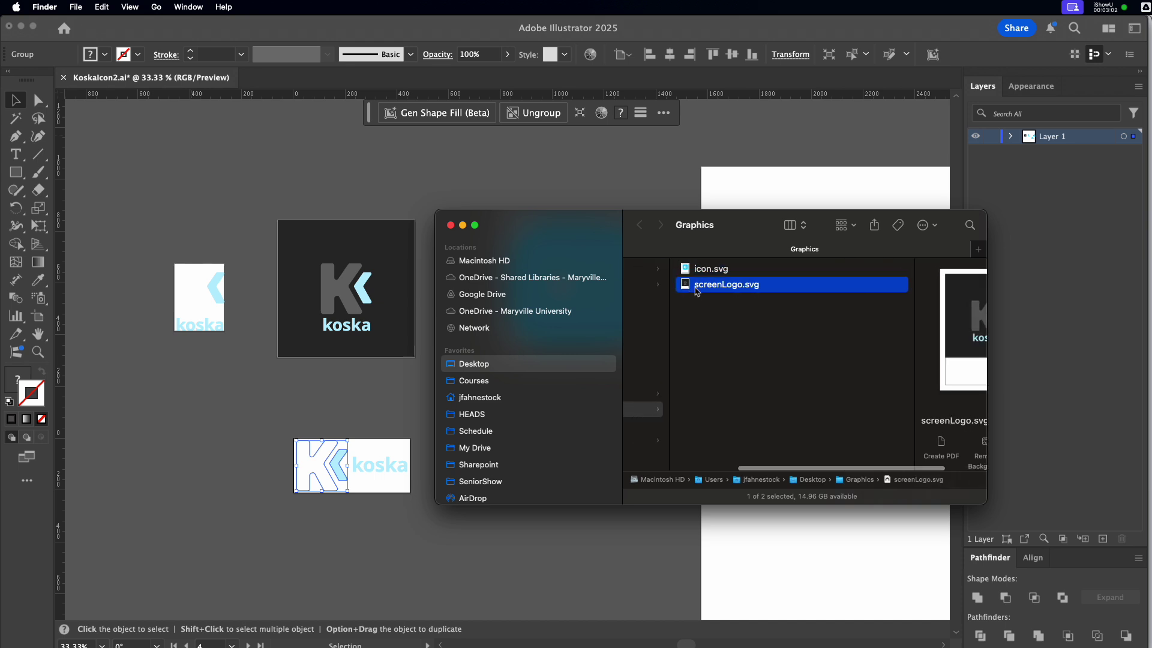
left_click(718, 270)
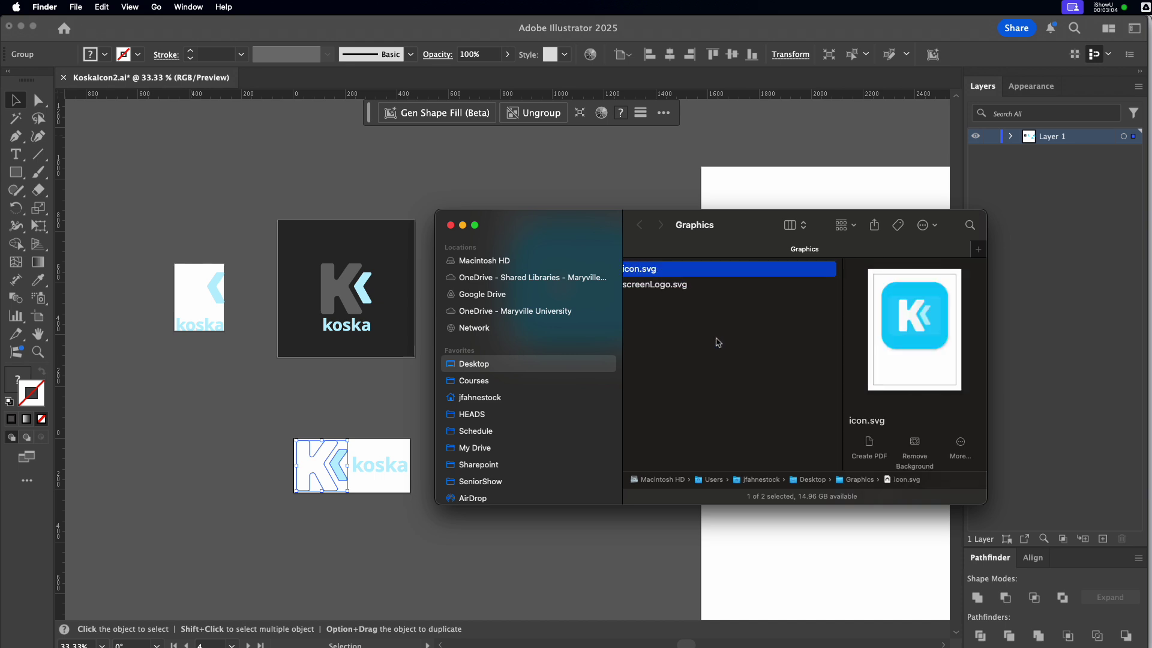
Switch to Figma and place icon.svg from the Graphics folder onto the canvas of the untitled design
key("super+Tab")
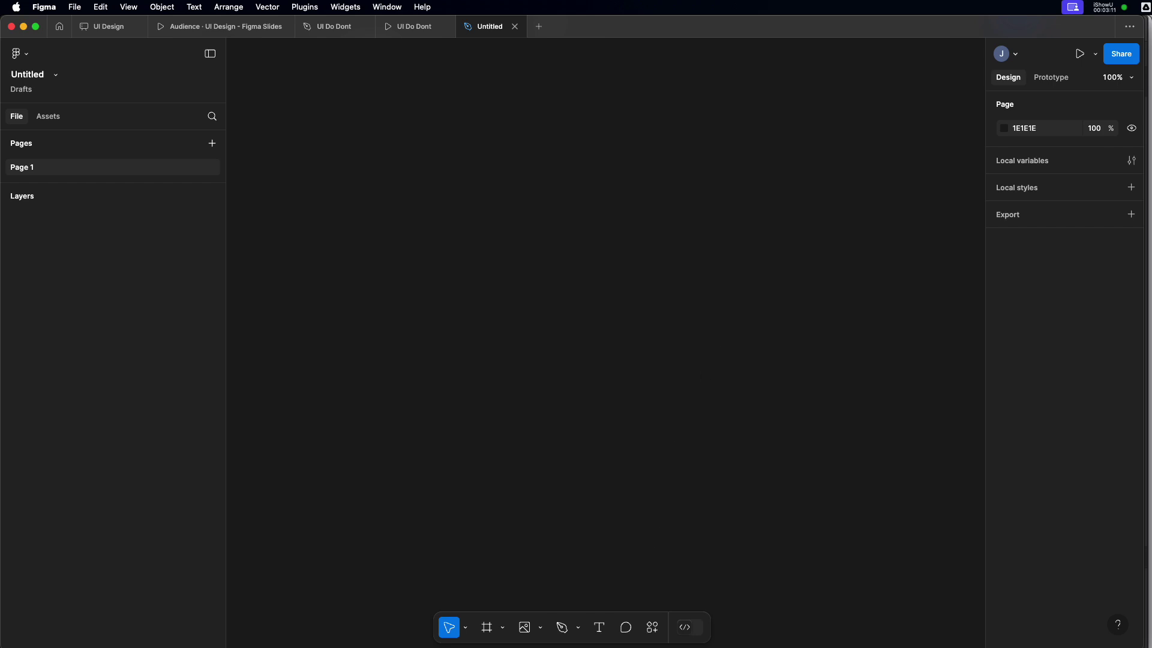
left_click(542, 630)
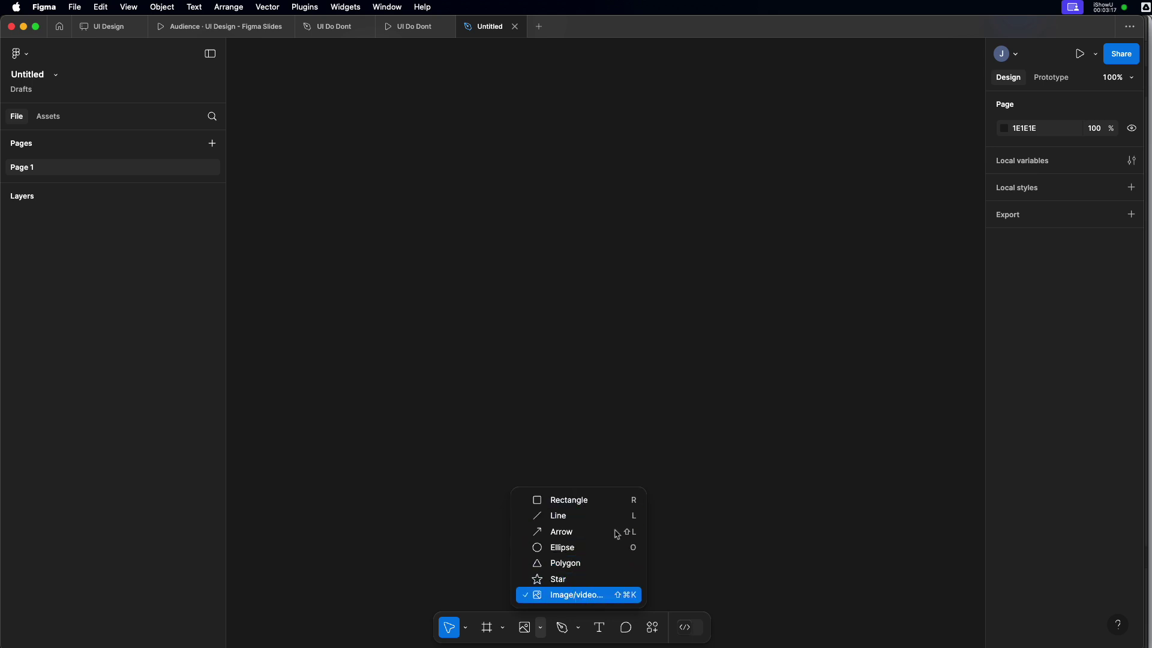
left_click(565, 595)
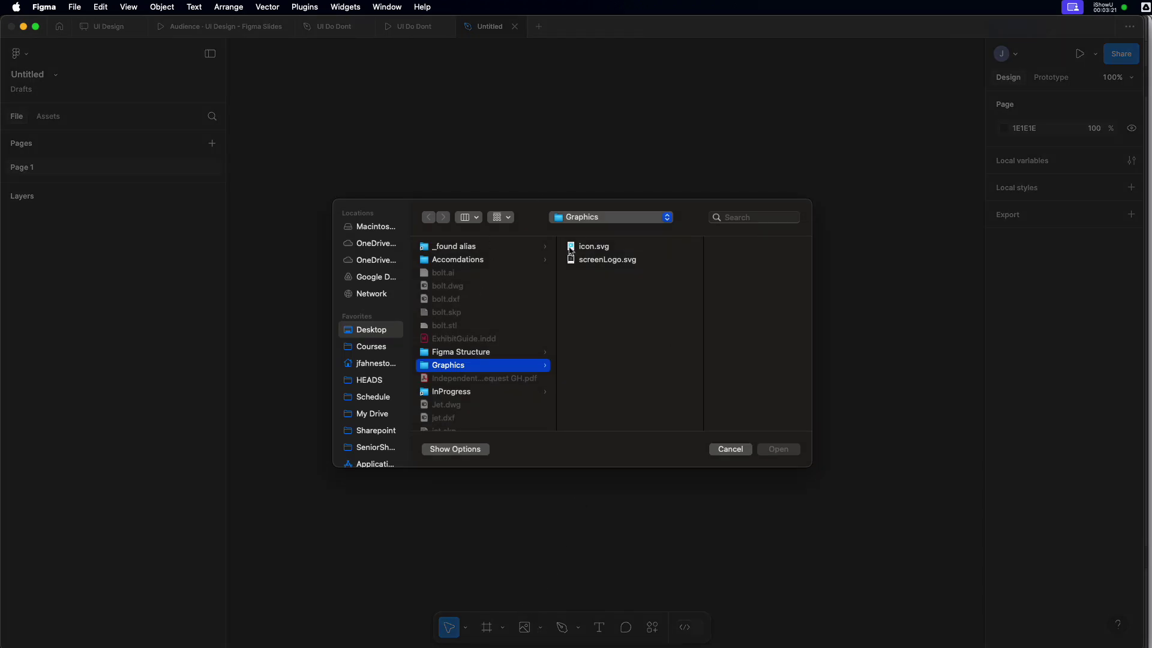
left_click(591, 253)
left_click(585, 260)
left_click(583, 247)
left_click(779, 450)
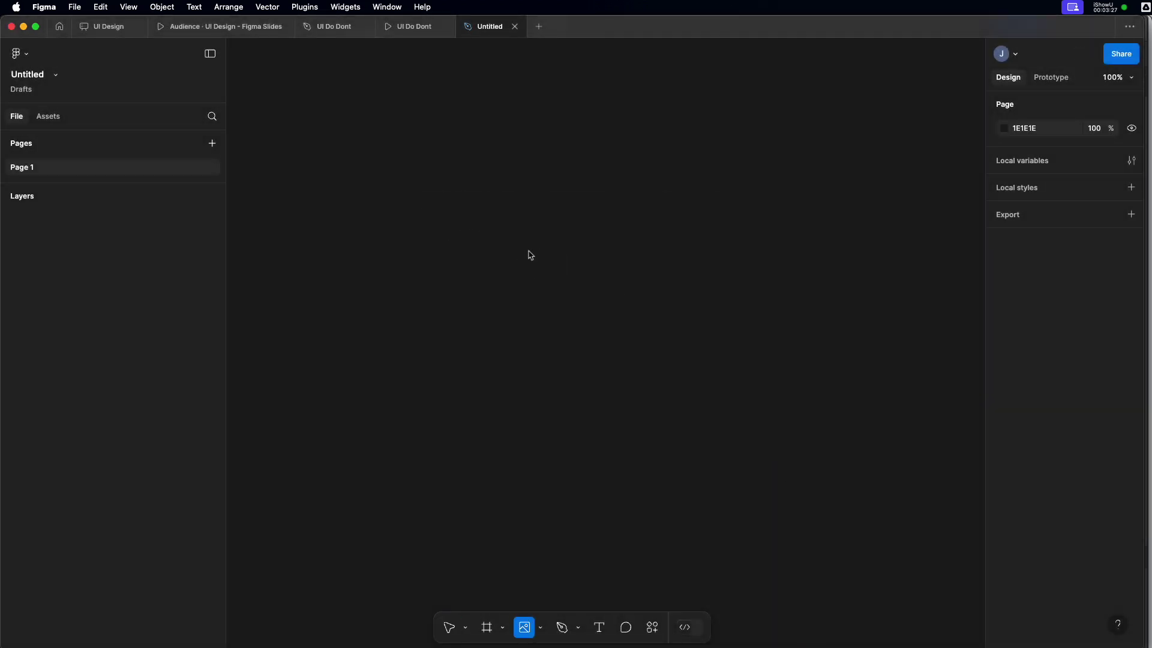
left_click_drag(516, 249, 517, 249)
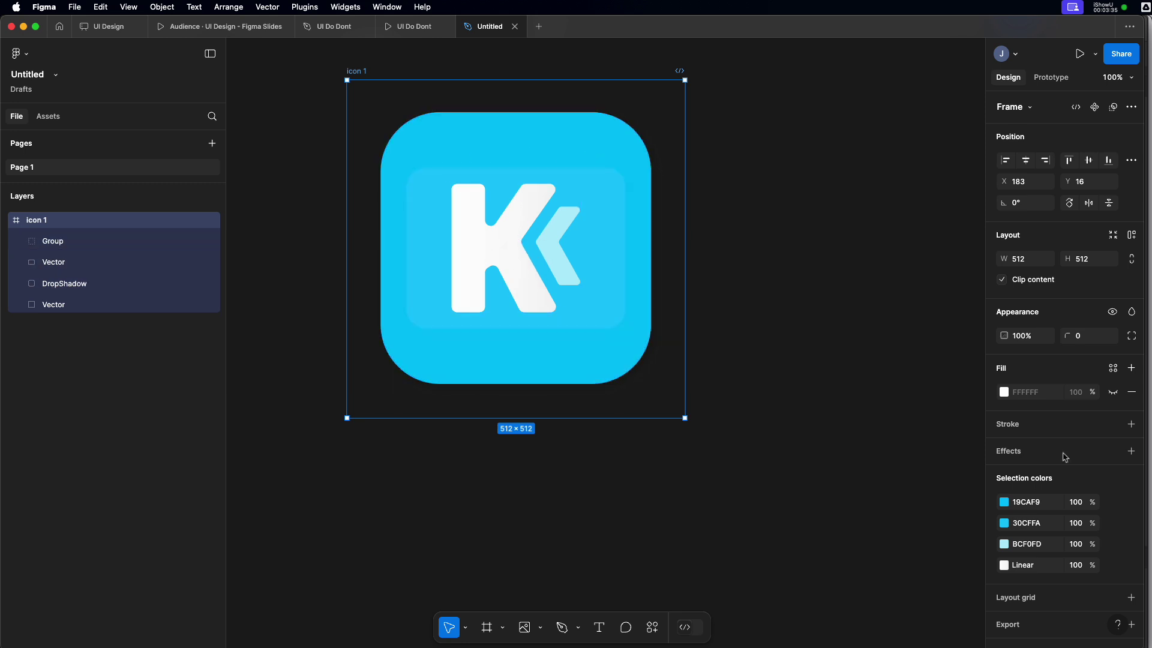
Try recoloring the imported icon's 19CAF9 background to a muted teal
left_click(1004, 501)
left_click_drag(951, 381, 893, 379)
left_click(610, 305)
Examine the light blue chevron's editable vector points, then undo the background recolor
double_click(566, 279)
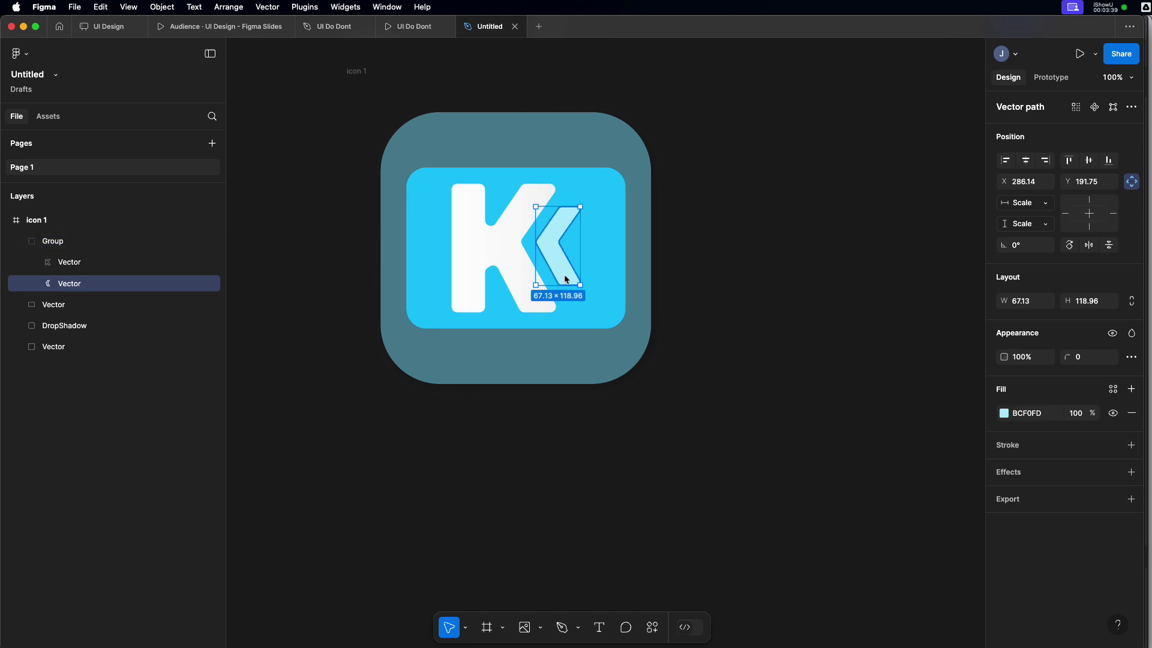
double_click(567, 280)
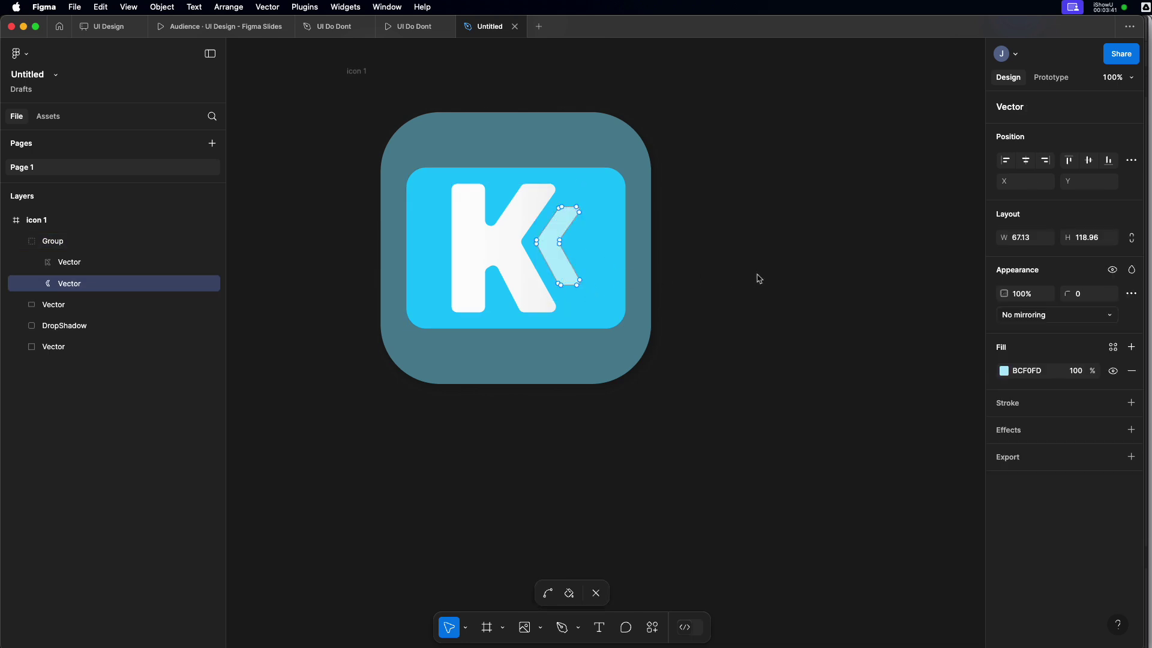
key("super+a")
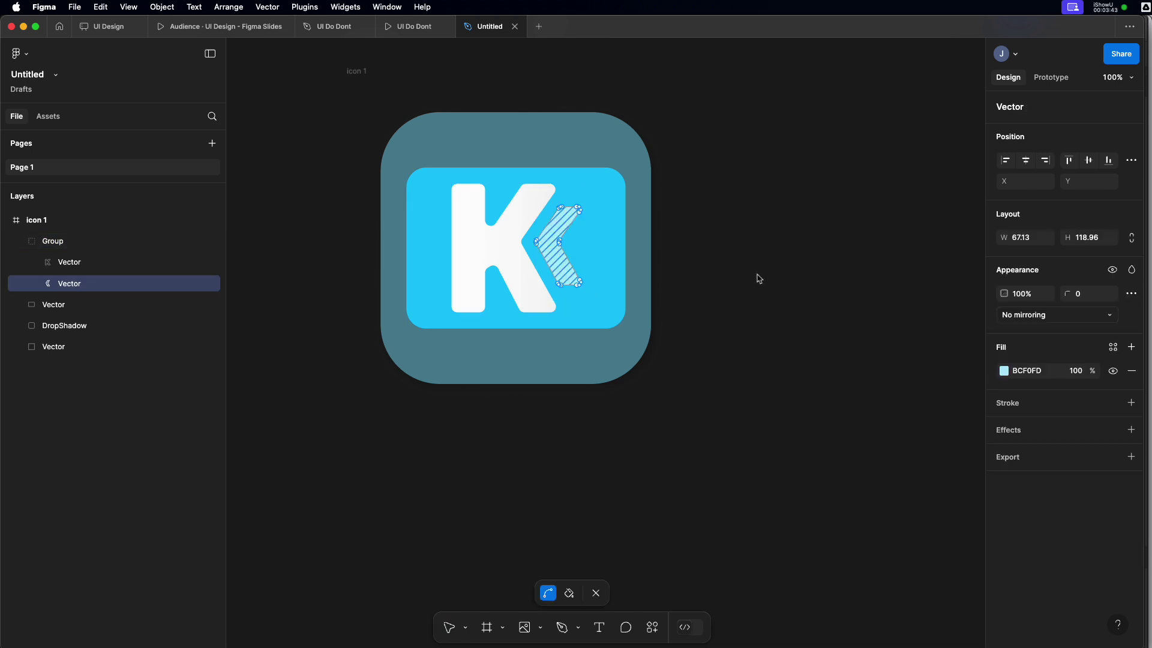
key("Escape")
key("Escape")
key("Tab")
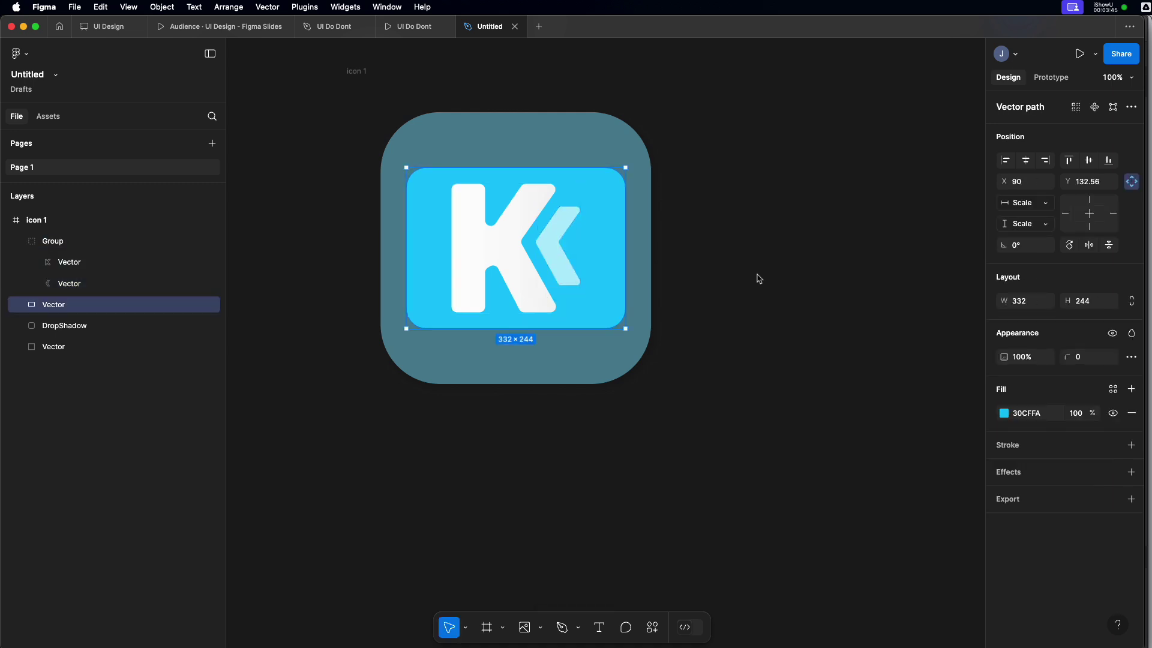
key("Escape")
key("super+z")
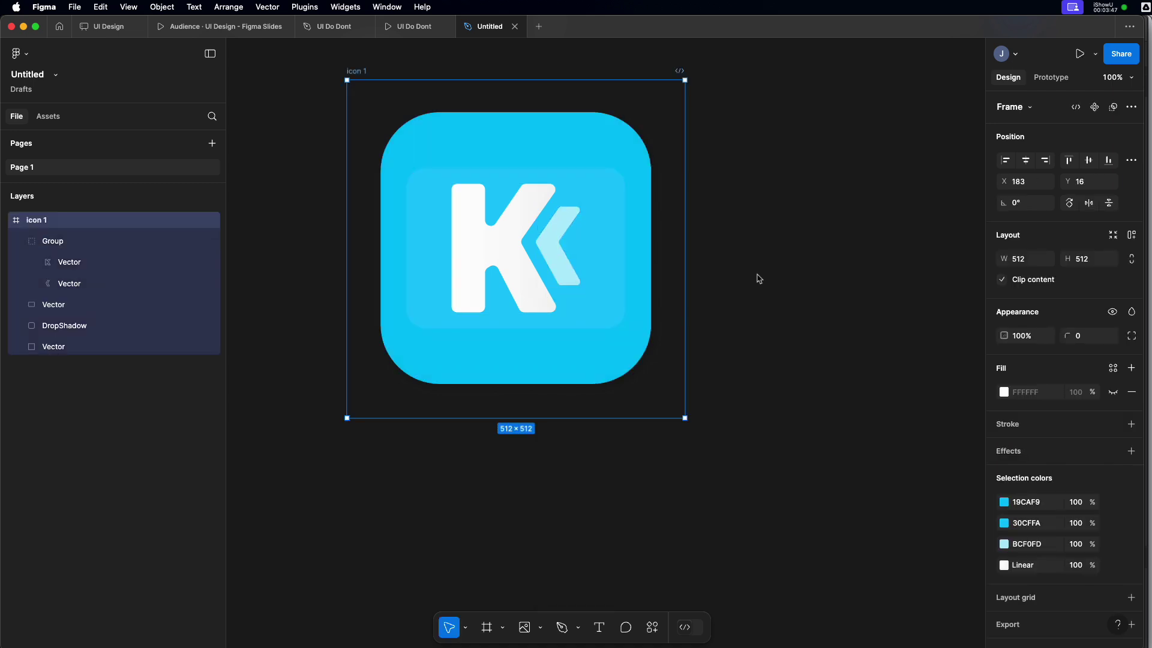